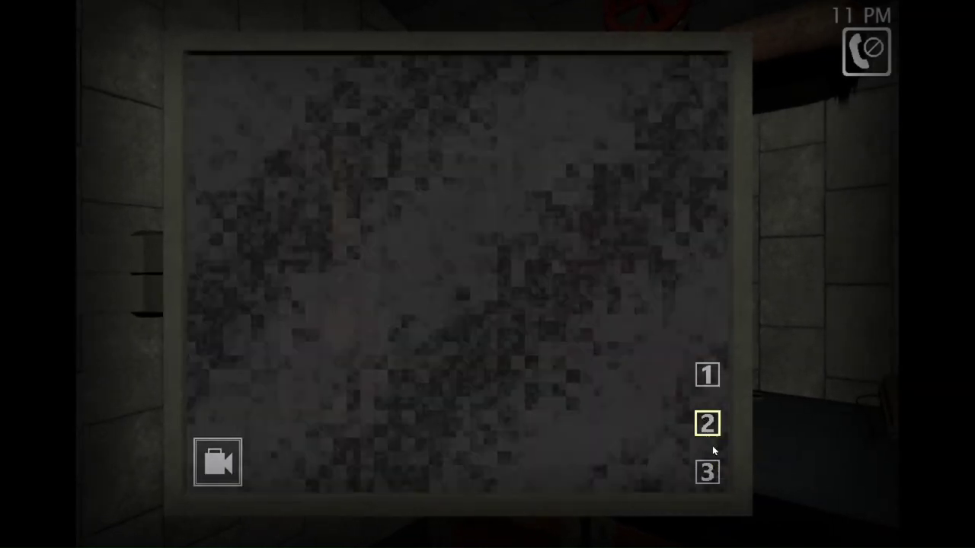
Step: Check camera feeds 2, 3 and 1, then put the camera monitor away
left_click(706, 472)
left_click(707, 423)
left_click(707, 375)
left_click(707, 470)
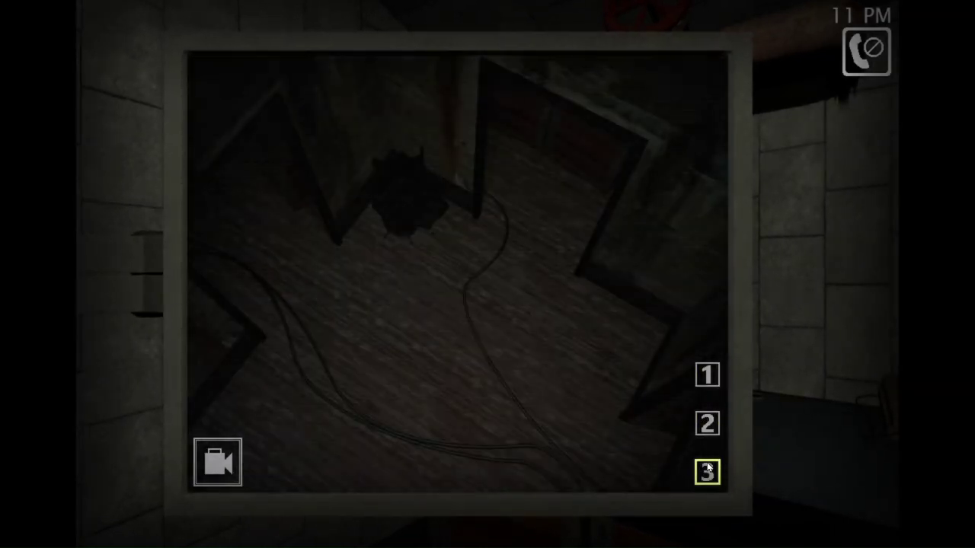
key("space")
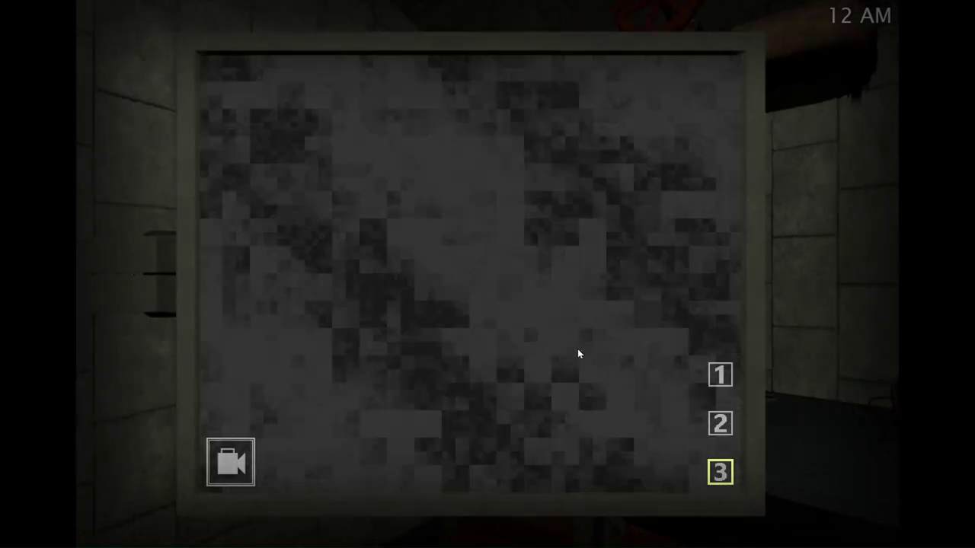
Step: Recheck camera feeds 2, 1 and 3, then lower the monitor to view the office
left_click(720, 423)
left_click(709, 375)
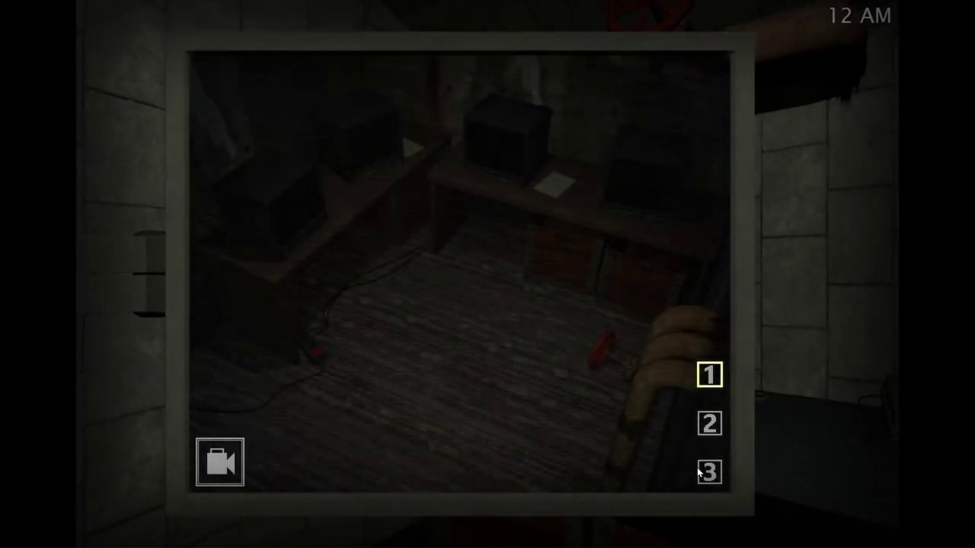
left_click(708, 471)
left_click(233, 469)
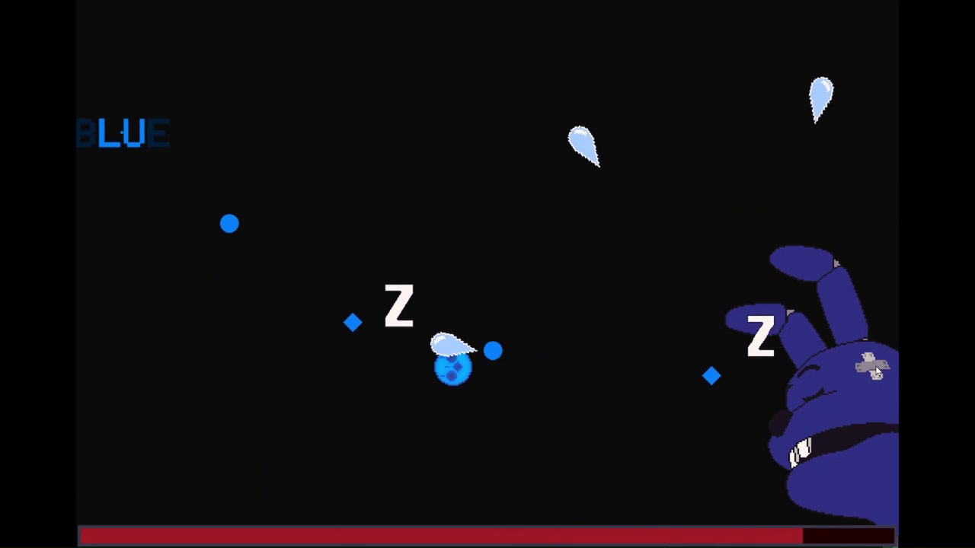
Step: Steer the blue soul left and upward to dodge the purple boss's teardrops and Z attacks
key("Left")
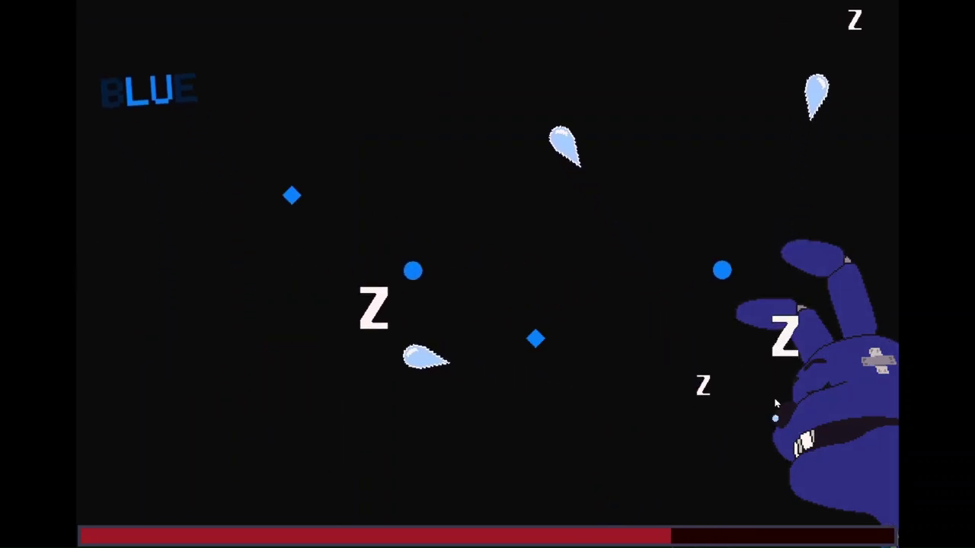
key("Left")
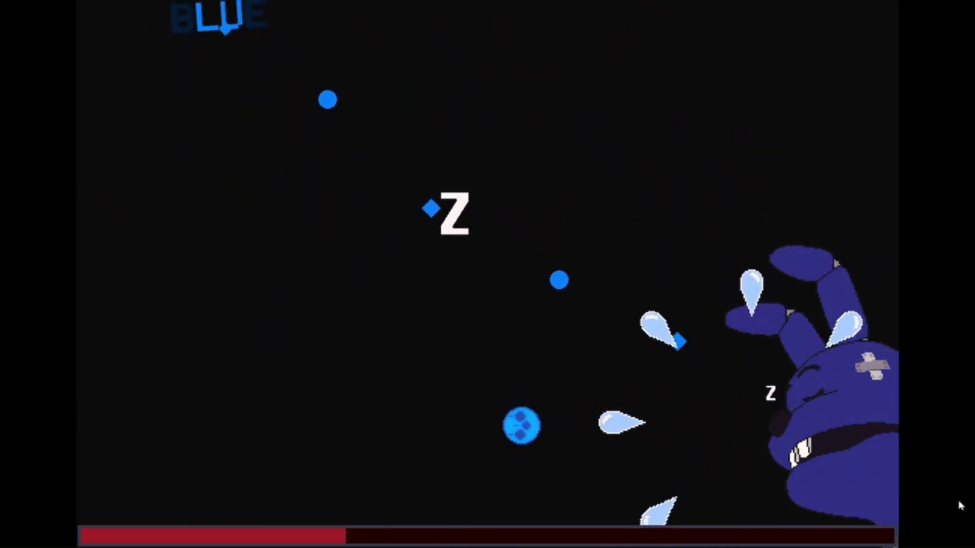
key("Left")
key("Left")
key("Up")
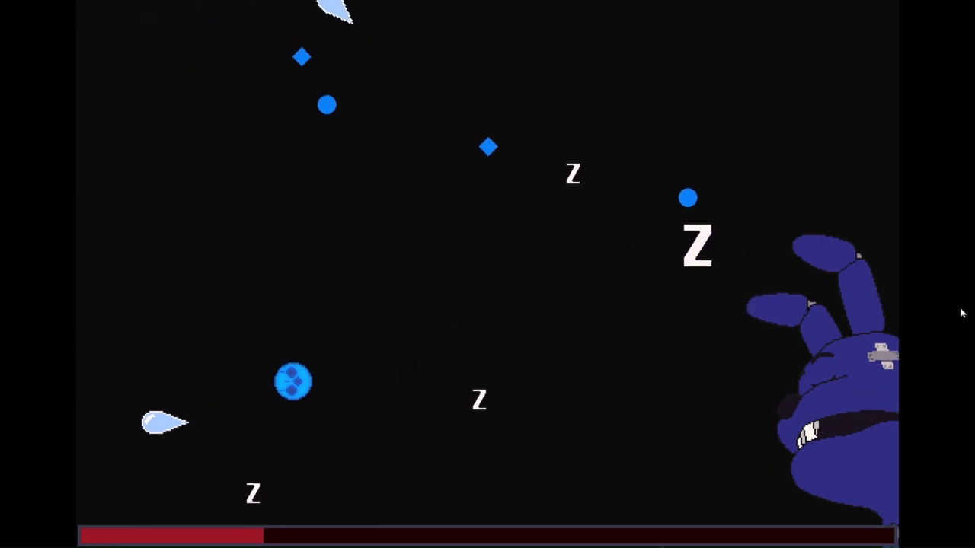
key("Left")
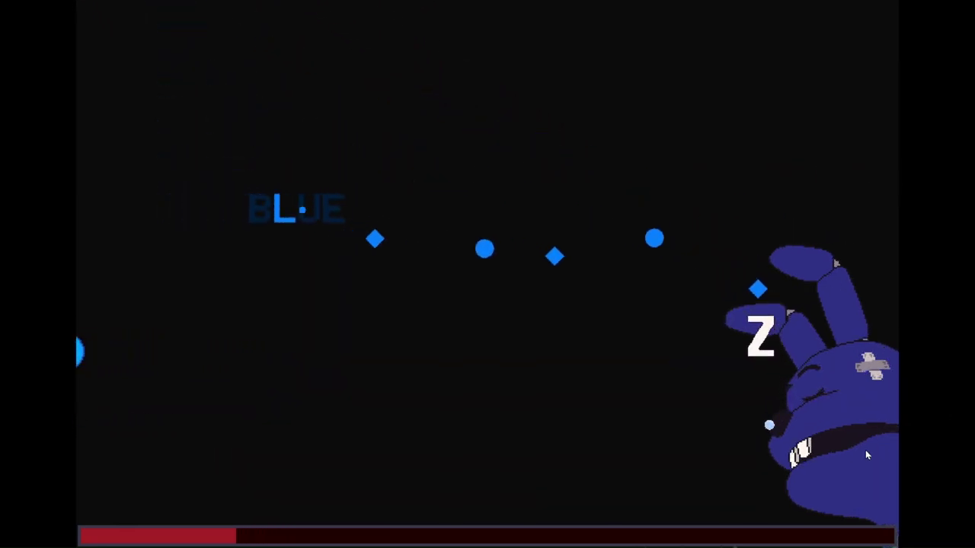
key("Up")
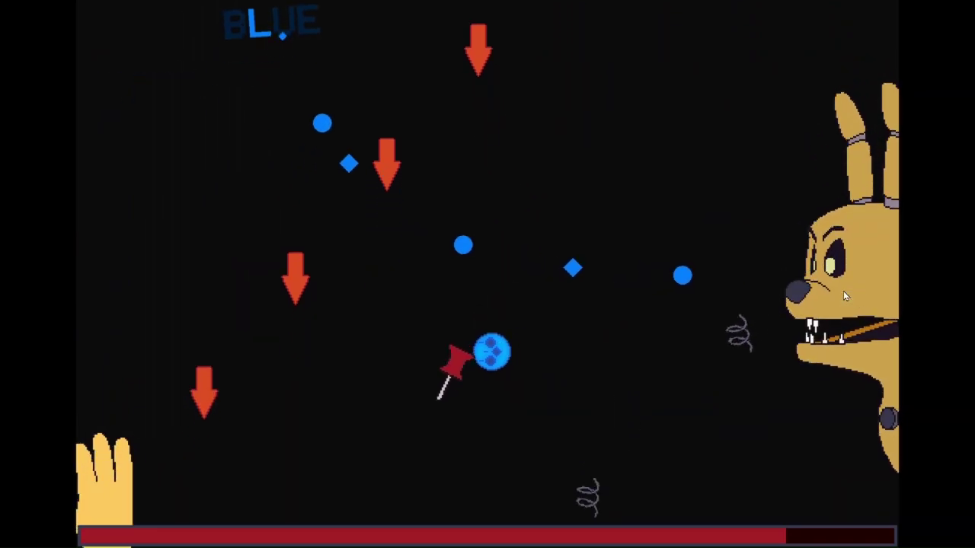
Step: Circle the soul around the arena to dodge the rabbit's blue projectiles
key("Left")
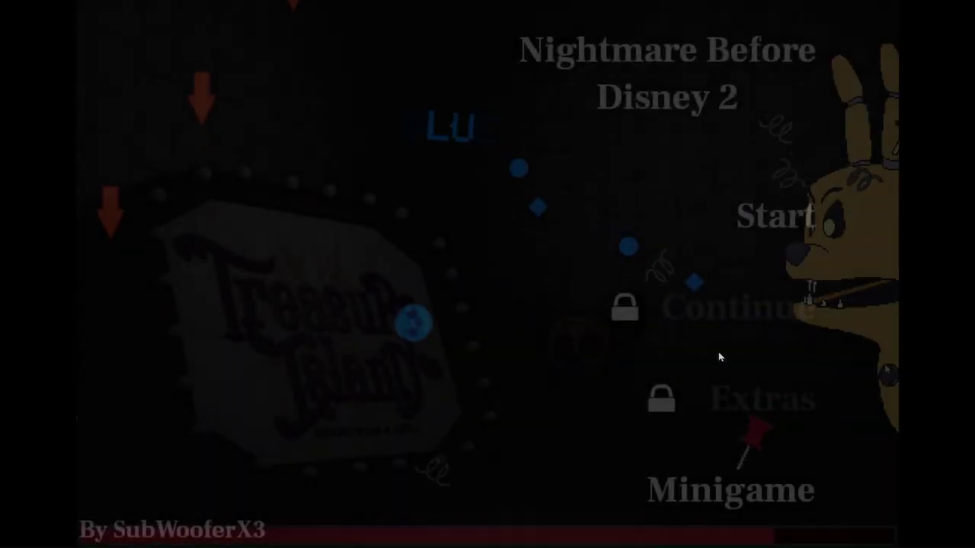
key("Up")
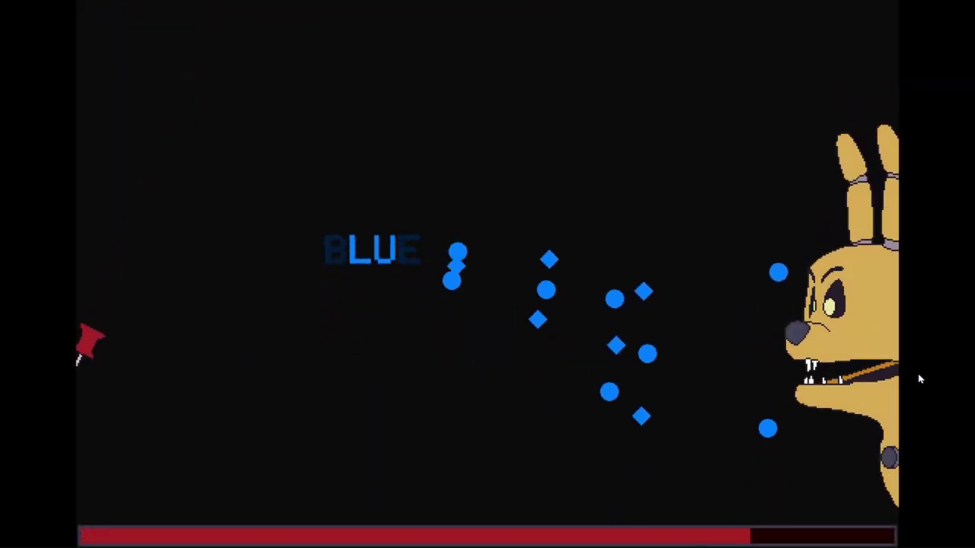
key("Down")
key("Up")
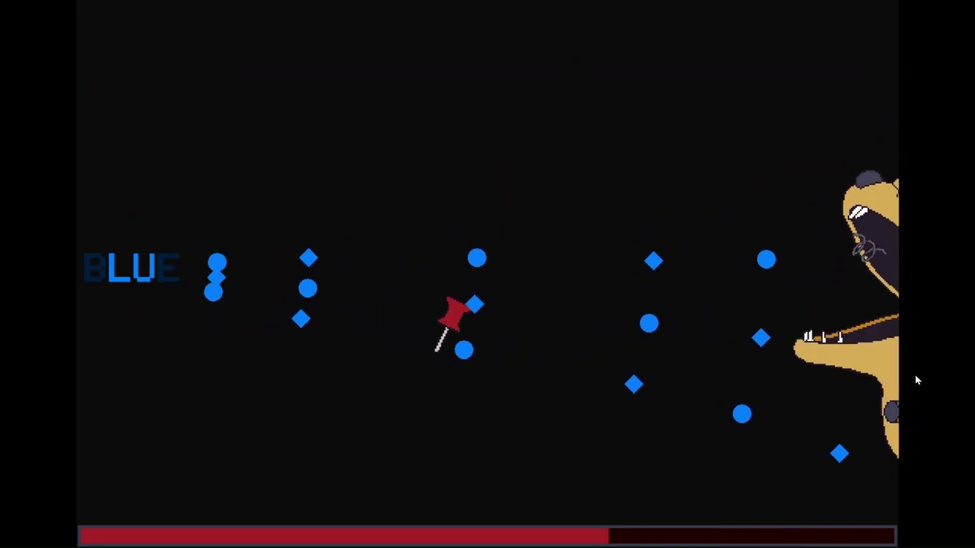
key("Right")
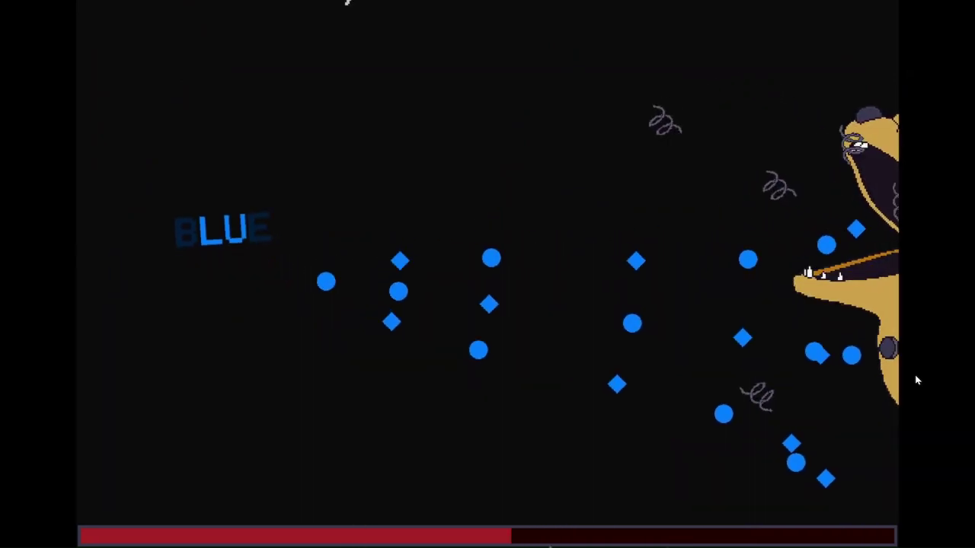
key("Down")
key("Right")
key("Left")
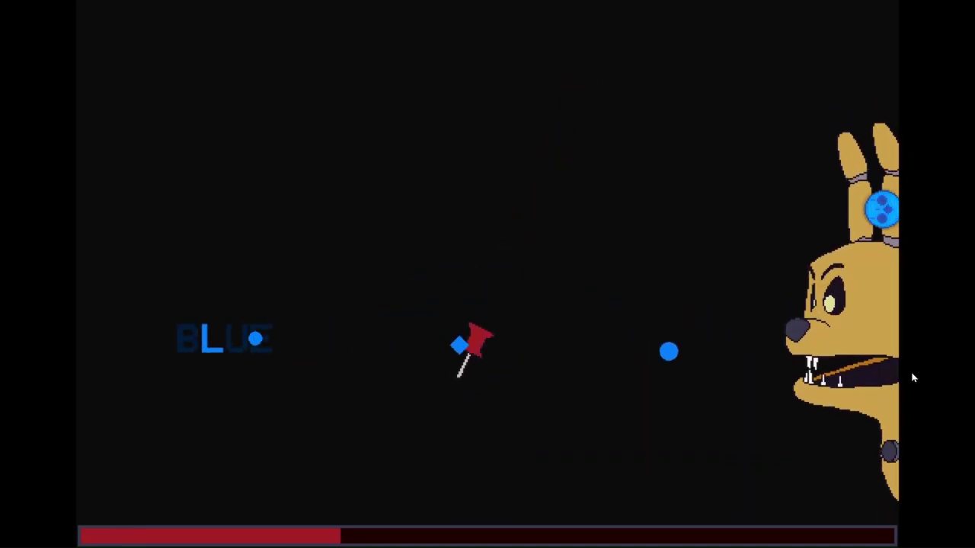
Step: Evade the BAN hammer swing by moving up-right, then back down-left
key("Up")
key("Right")
key("Left")
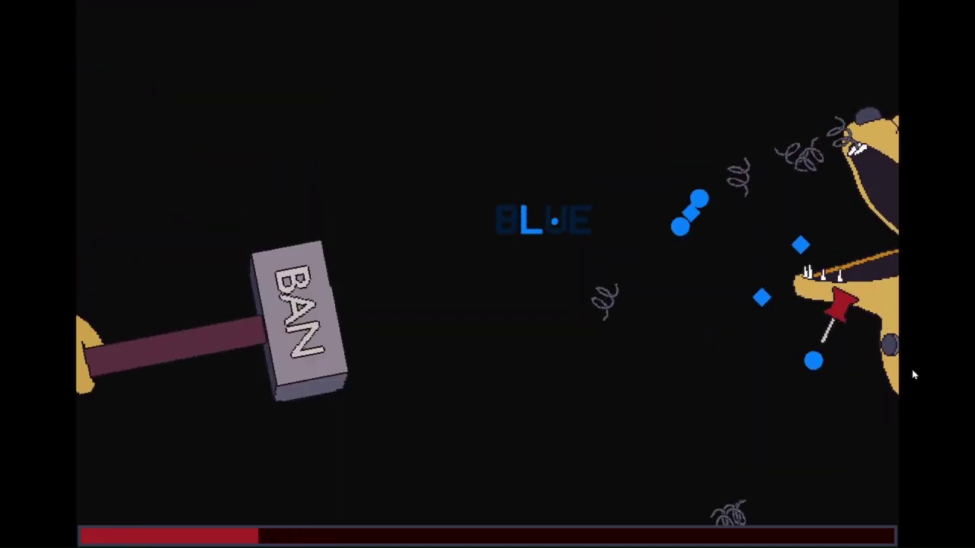
key("Left")
key("Left")
key("Down")
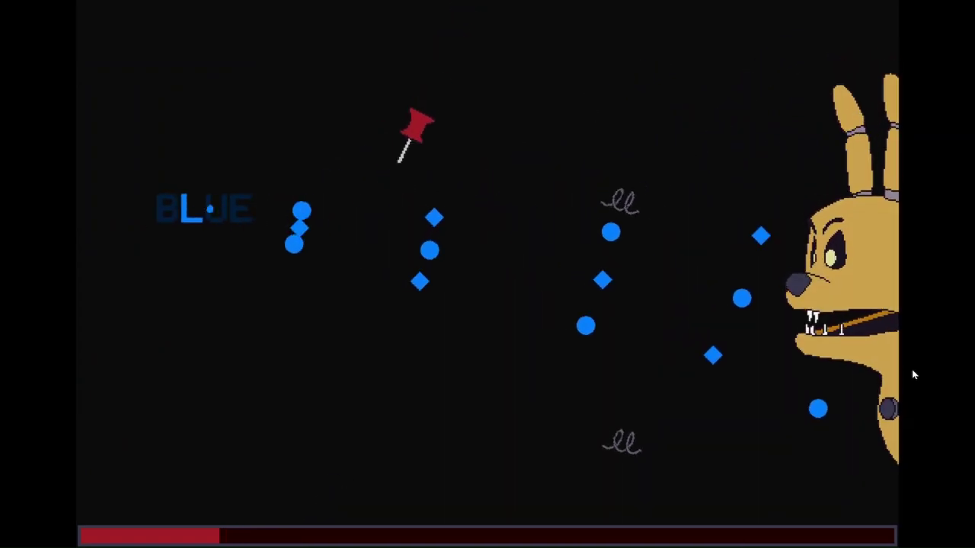
Step: Weave around the pushpins and final hammer attack until the rabbit's health bar empties
key("Right")
key("Down")
key("Right")
key("Down")
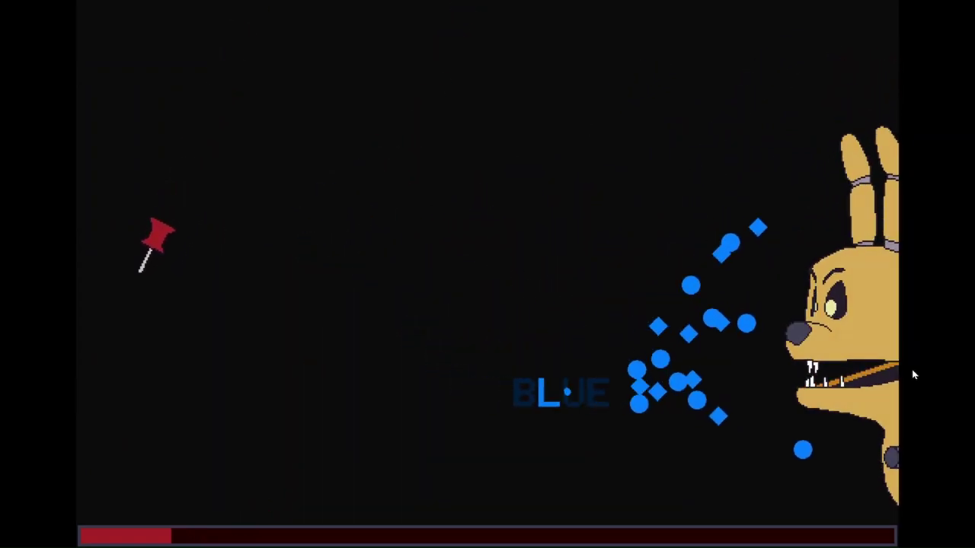
key("Up")
key("Right")
key("Up")
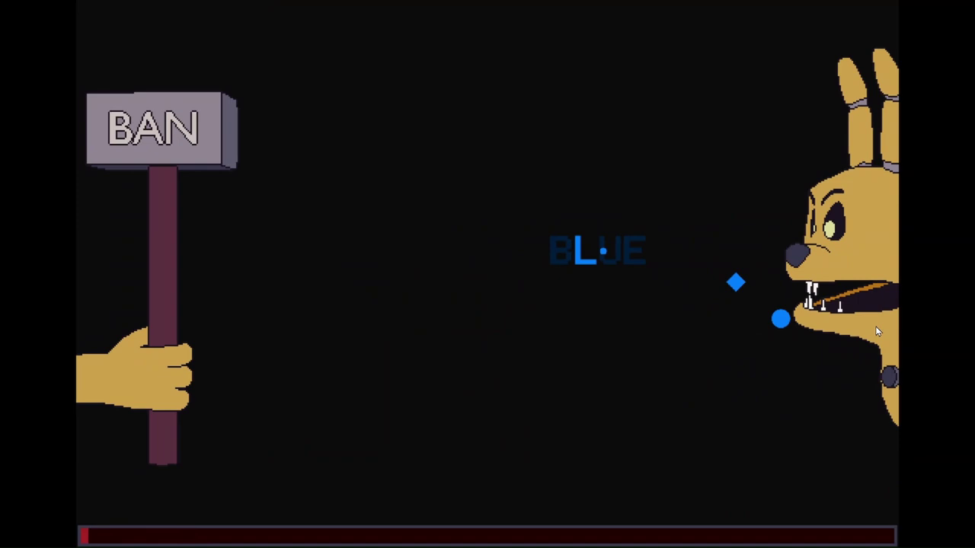
key("Left")
key("Down")
key("Left")
key("Up")
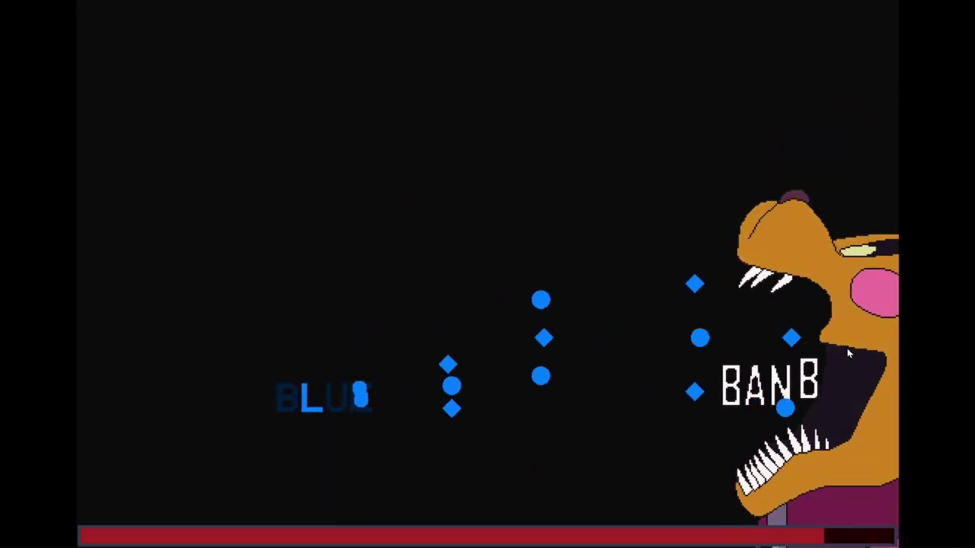
Step: Dodge the fox's BAN text by climbing to the top-left and moving along the top
key("Left")
key("Up")
key("Up")
key("Up")
key("Right")
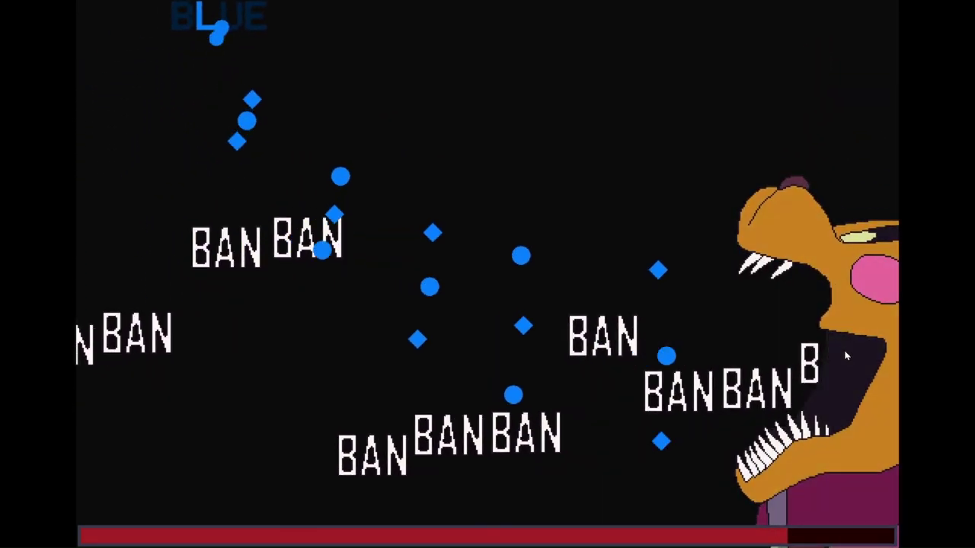
key("Right")
key("Left")
key("Down")
key("Up")
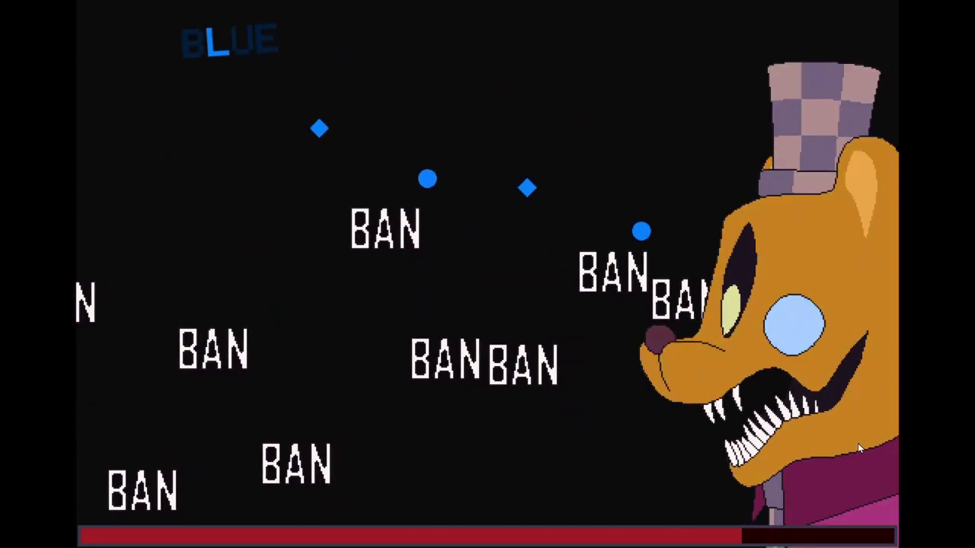
Step: Move right toward the centre, then dive down-left to escape the remaining BAN barrage
key("Right")
key("Right")
key("Right")
key("Left")
key("Down")
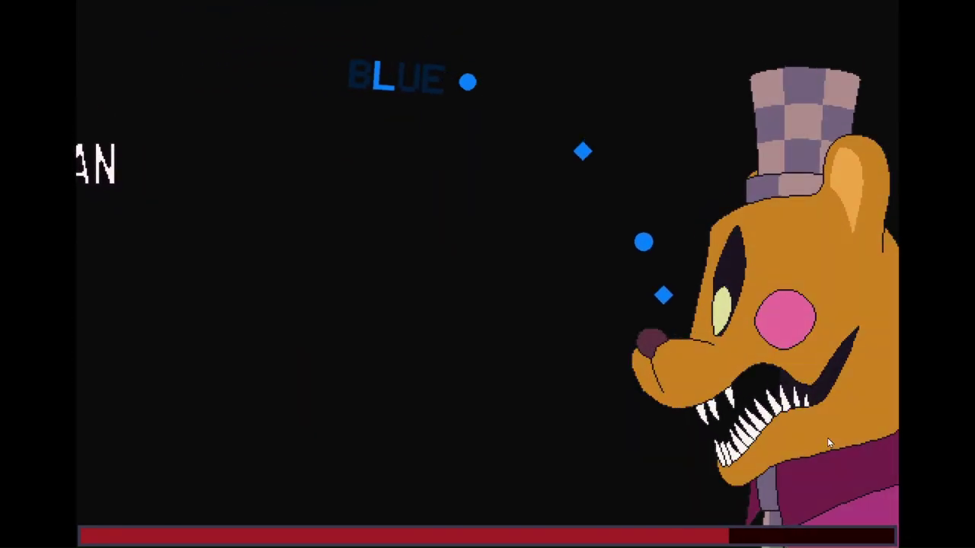
key("Down")
key("Left")
key("Up")
key("Right")
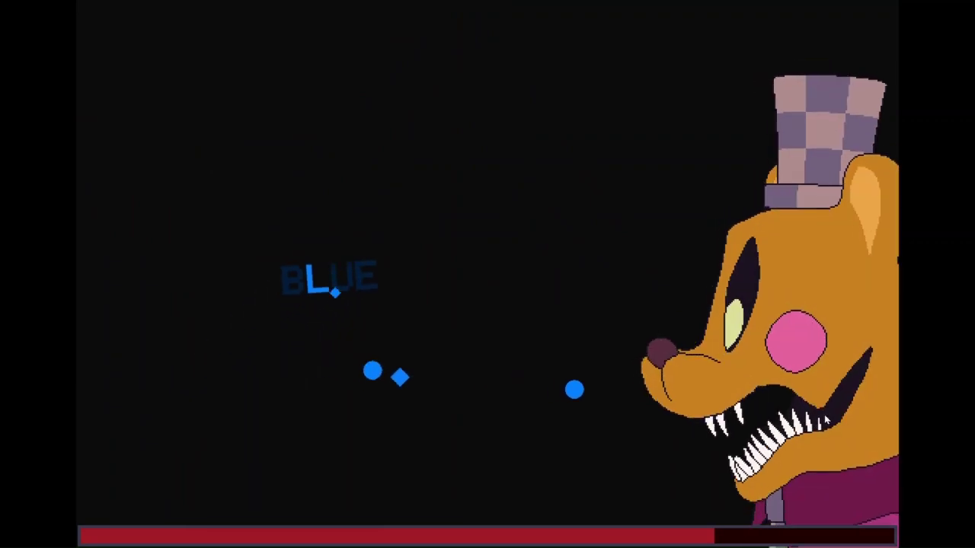